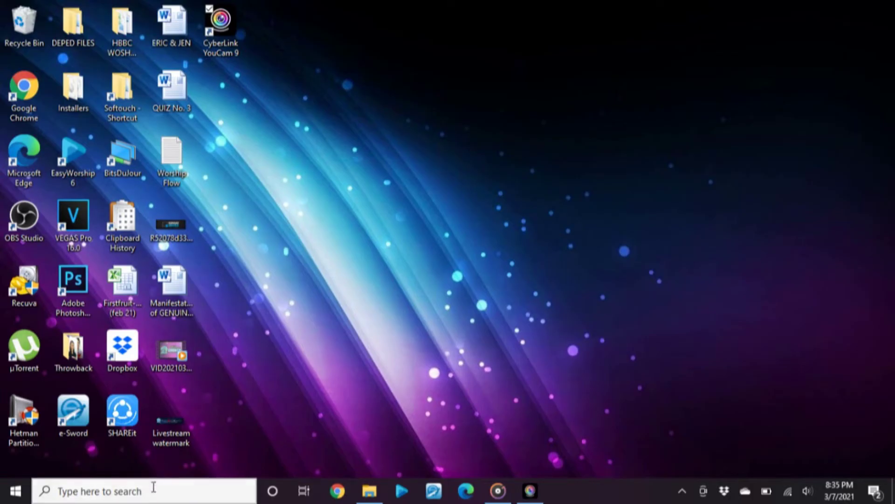
- Launch Defragment and Optimize Drives from search and retrim the OS (C:) solid state drive
{"action": "left_click", "coordinate": [155, 490]}
{"action": "type", "text": "defragm"}
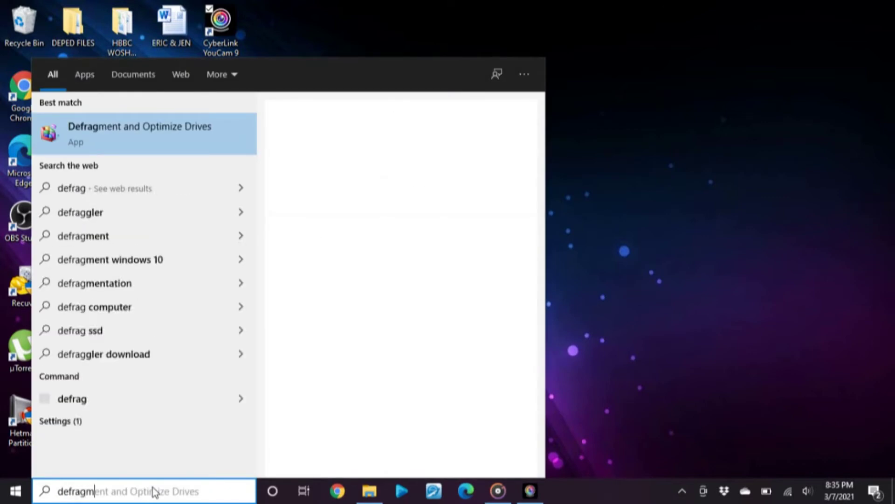
{"action": "type", "text": "ent"}
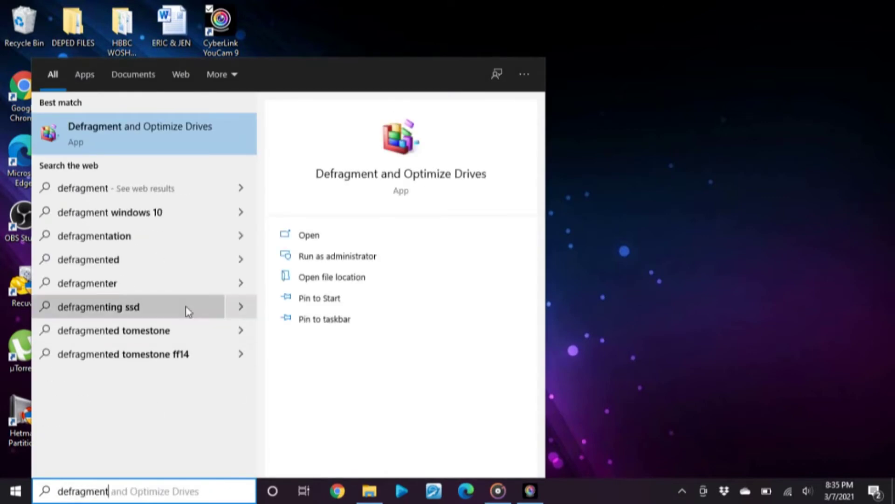
{"action": "left_click", "coordinate": [194, 136]}
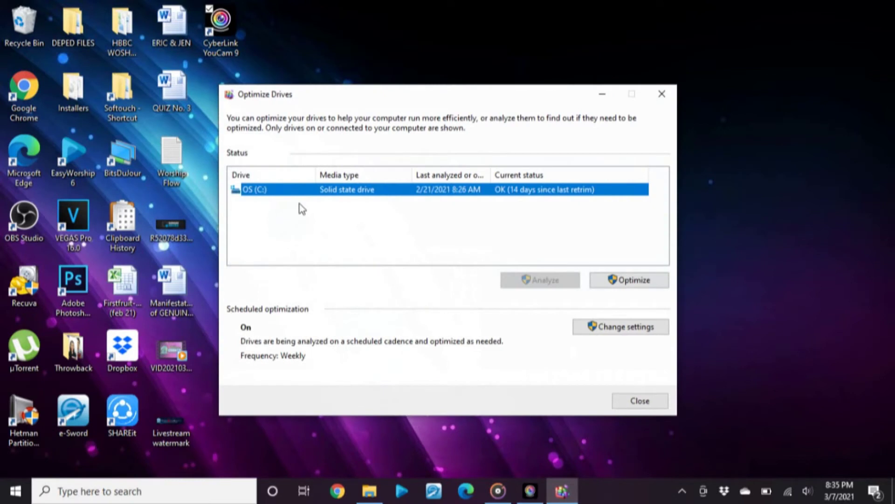
{"action": "left_click", "coordinate": [650, 280]}
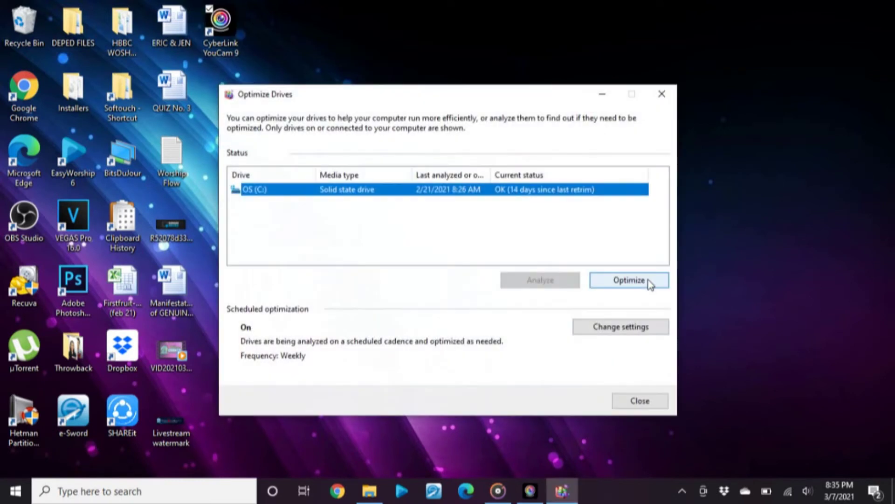
{"action": "left_click", "coordinate": [649, 280]}
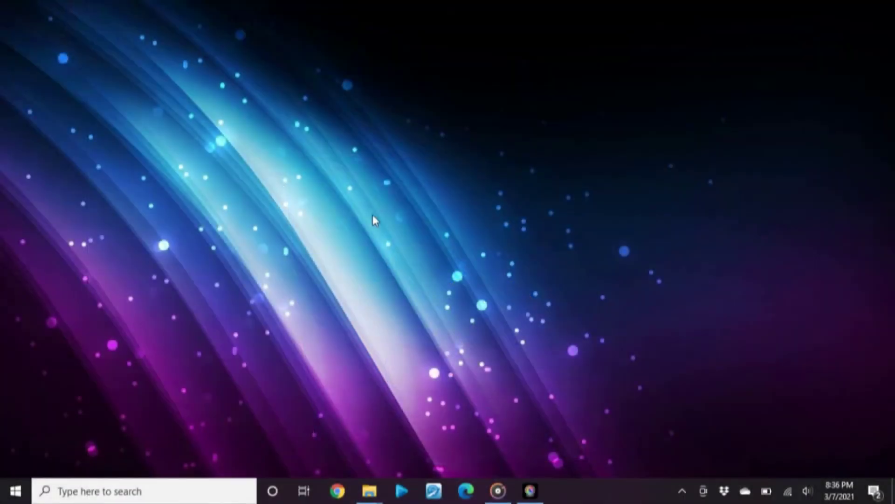
- Show desktop icons again and bring up the Recycle Bin's 32 items full screen
{"action": "right_click", "coordinate": [376, 124]}
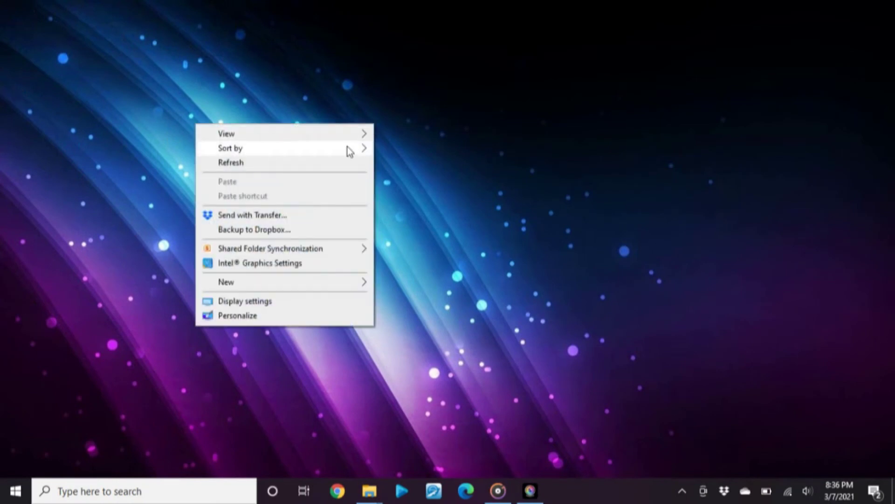
{"action": "mouse_move", "coordinate": [280, 134]}
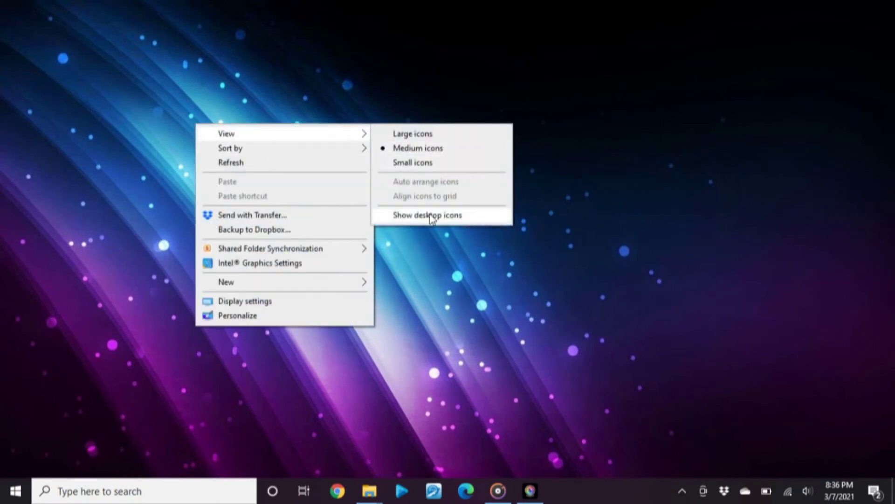
{"action": "left_click", "coordinate": [431, 218]}
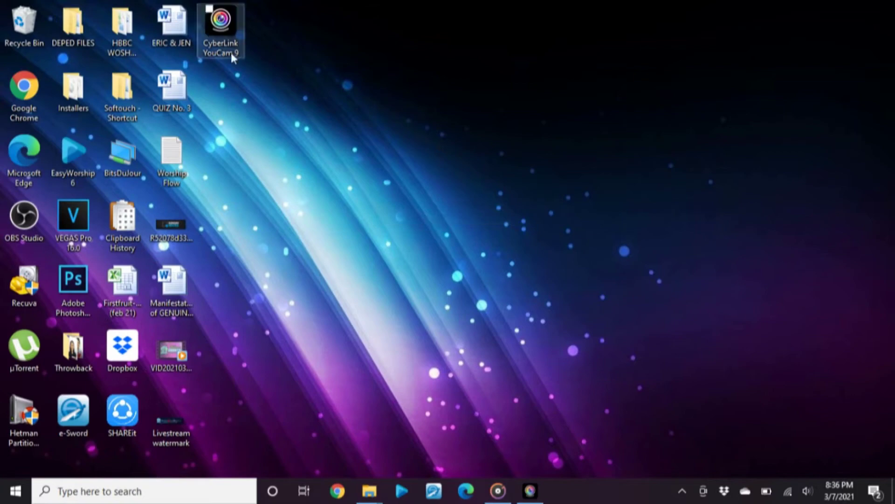
{"action": "double_click", "coordinate": [34, 17]}
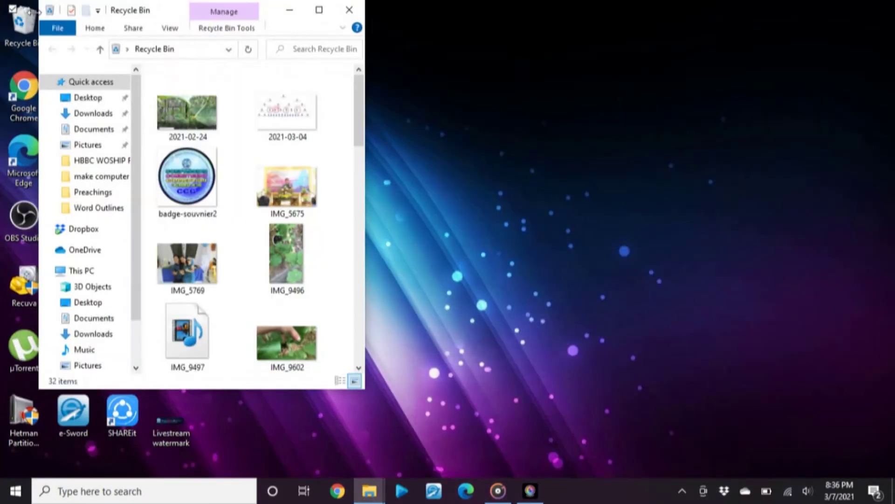
{"action": "left_click", "coordinate": [319, 10]}
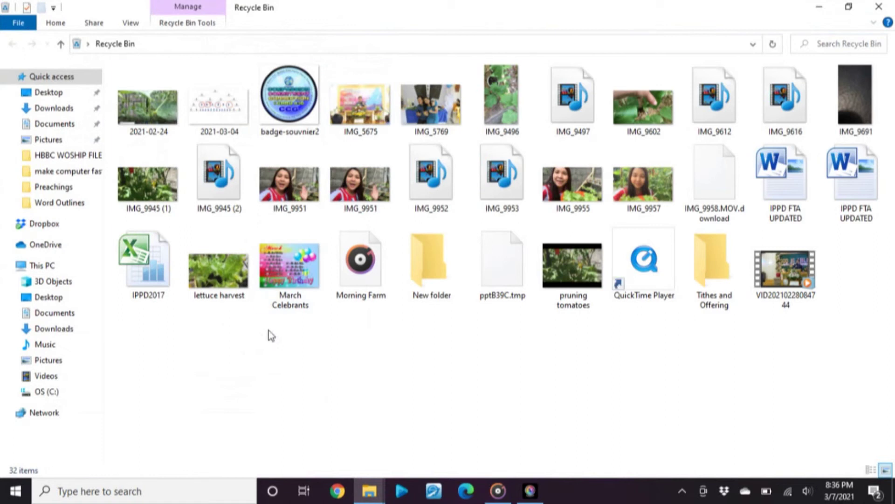
- Select all 32 deleted items and permanently delete them, confirming with Yes
{"action": "key", "text": "ctrl+a"}
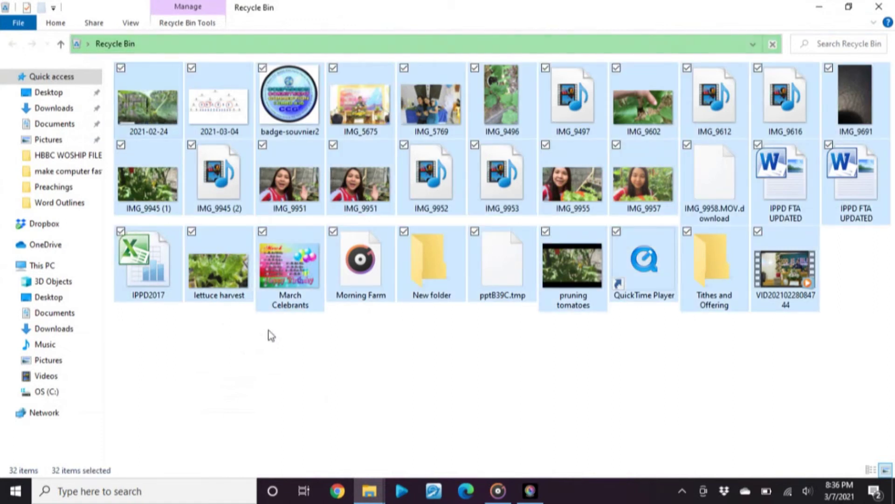
{"action": "key", "text": "Delete"}
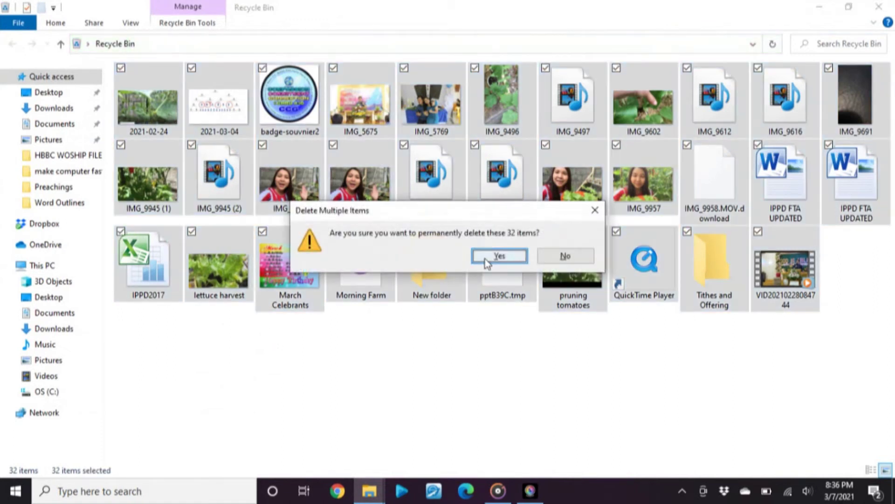
{"action": "left_click", "coordinate": [485, 258]}
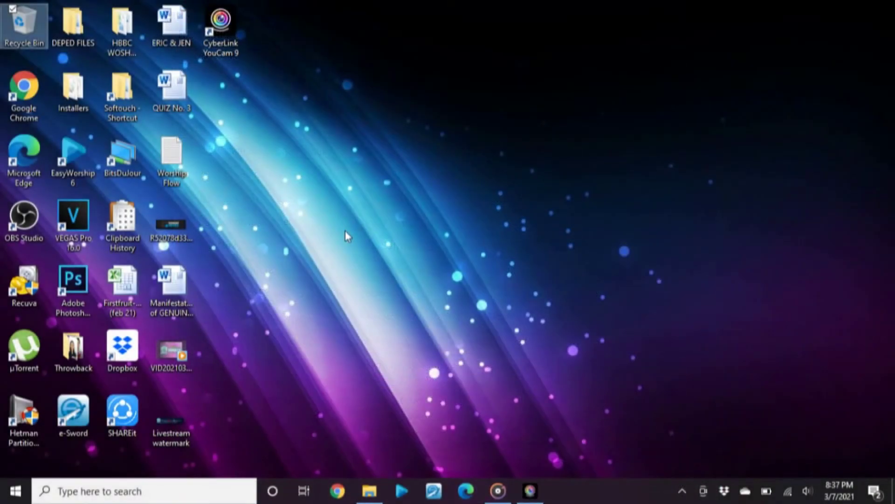
{"action": "left_click", "coordinate": [174, 491]}
{"action": "type", "text": "m"}
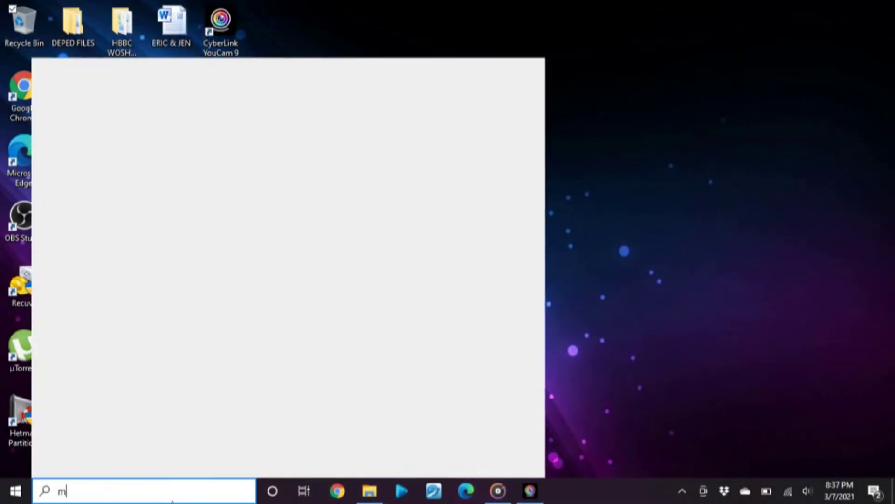
{"action": "type", "text": "sconf"}
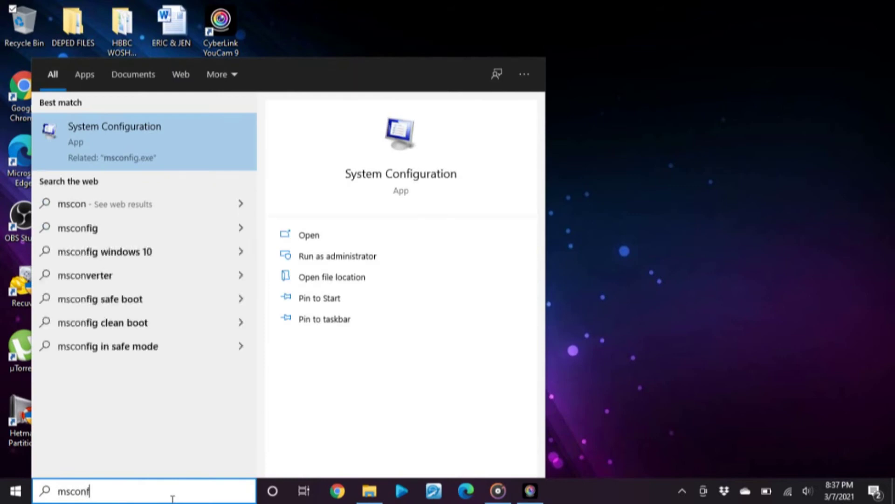
{"action": "type", "text": "ig"}
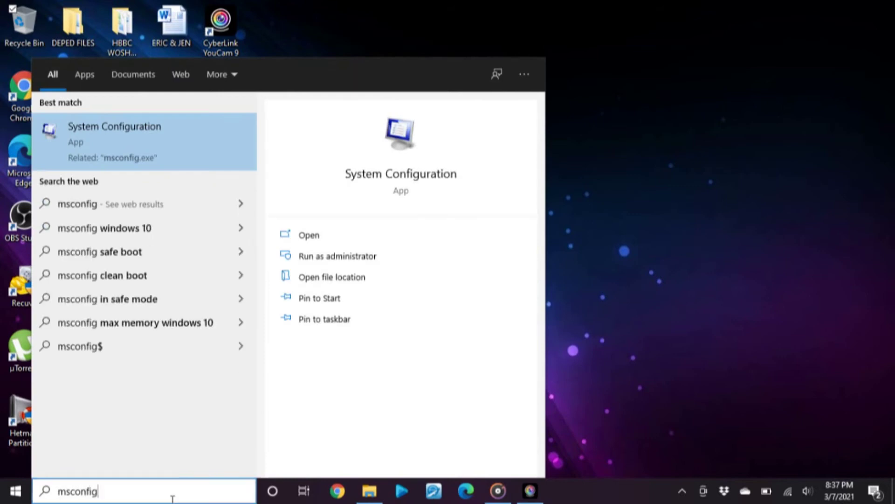
{"action": "key", "text": "Return"}
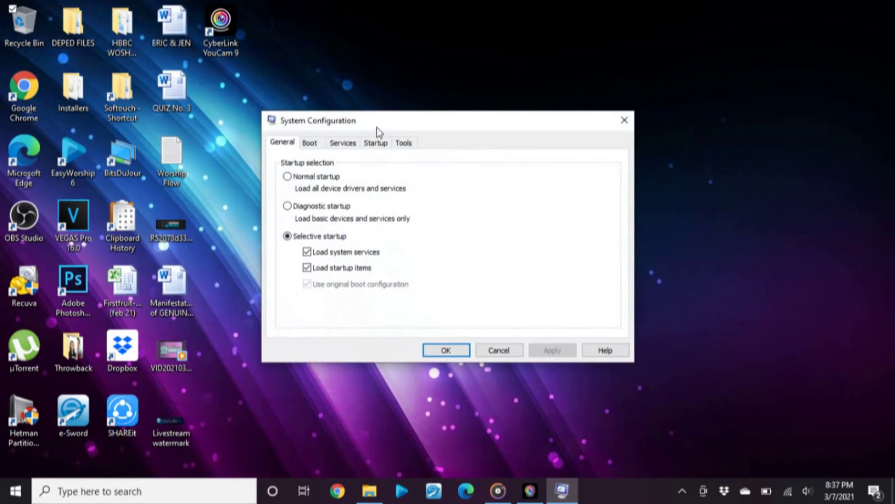
{"action": "left_click", "coordinate": [378, 144]}
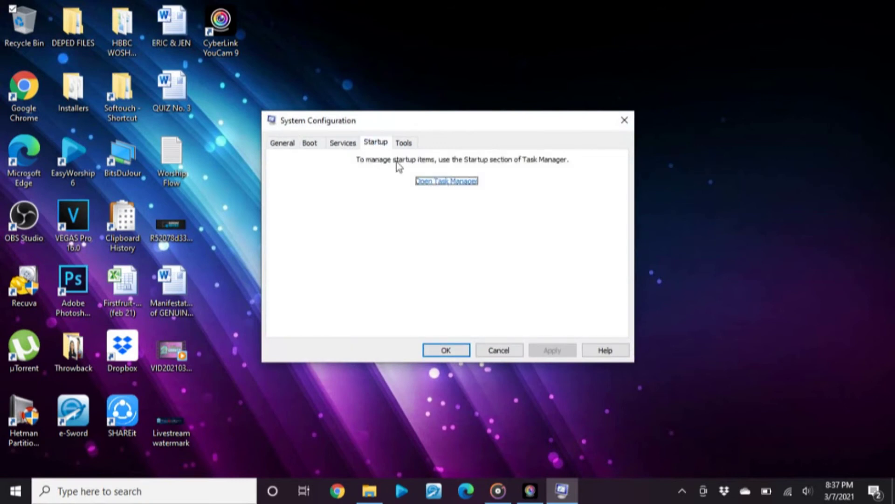
{"action": "left_click", "coordinate": [440, 181]}
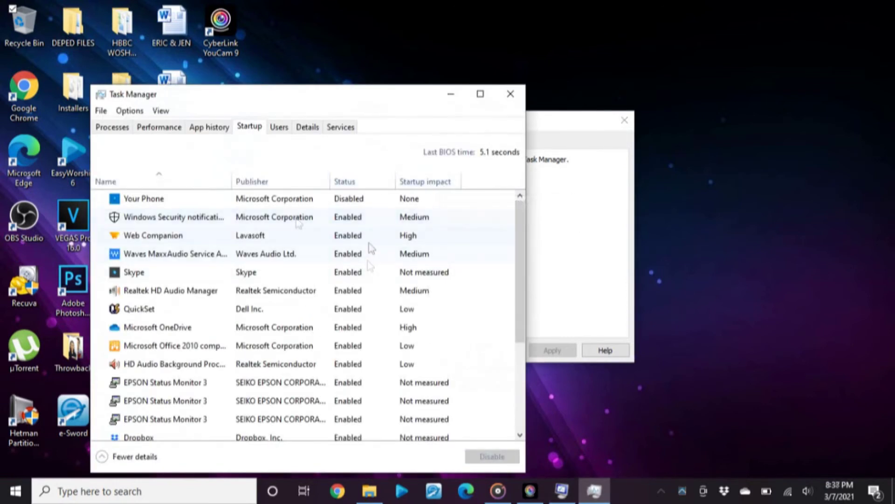
{"action": "left_click", "coordinate": [353, 238]}
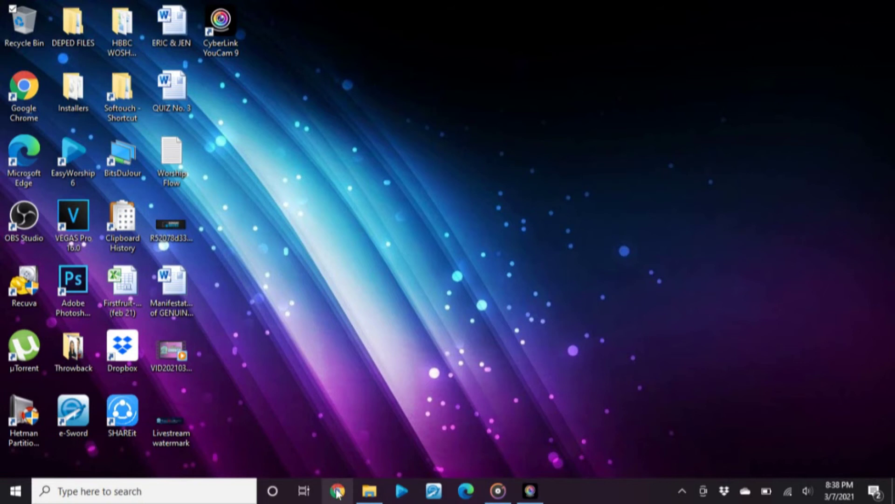
- From Chrome's history page, clear browsing data with the time range set to All time
{"action": "left_click", "coordinate": [339, 493]}
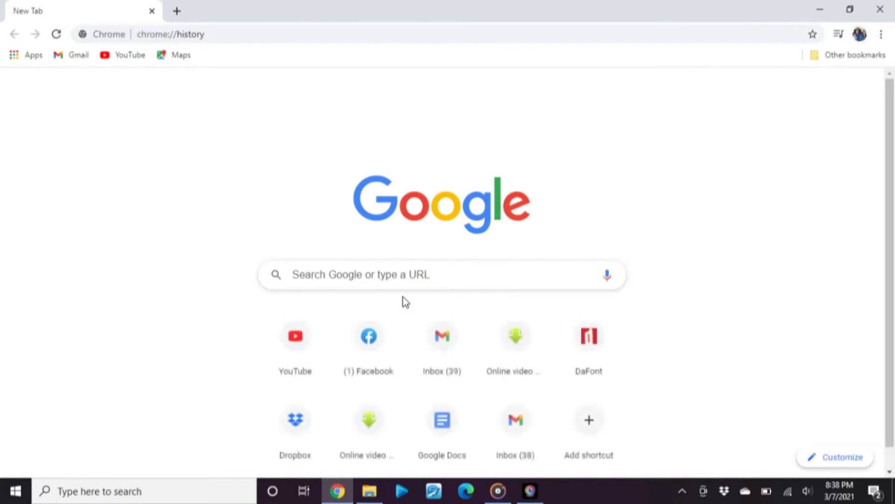
{"action": "key", "text": "ctrl+h"}
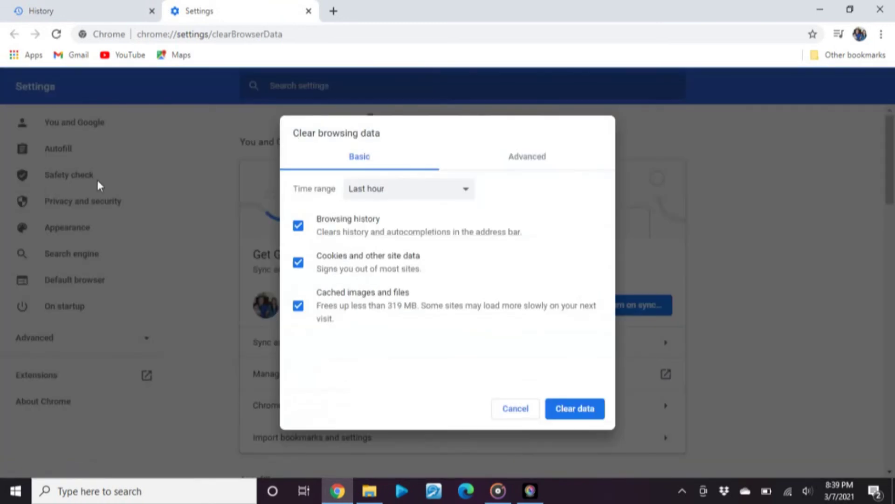
{"action": "left_click", "coordinate": [466, 188]}
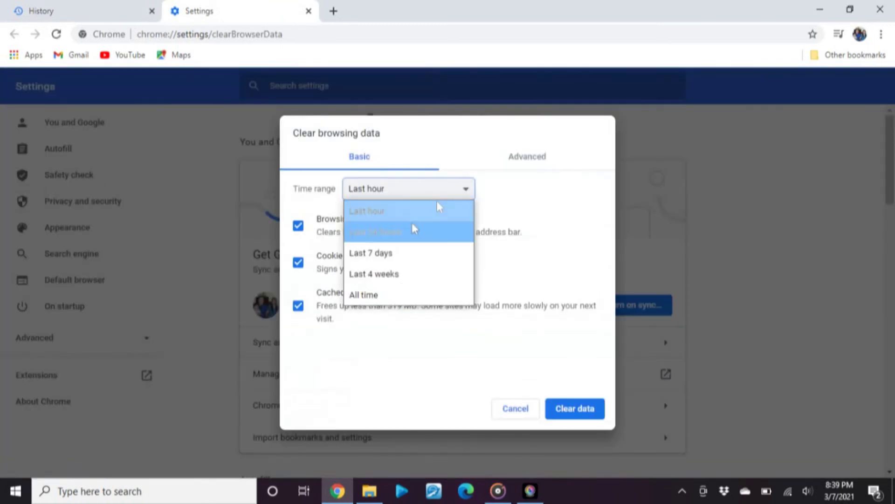
{"action": "left_click", "coordinate": [372, 293]}
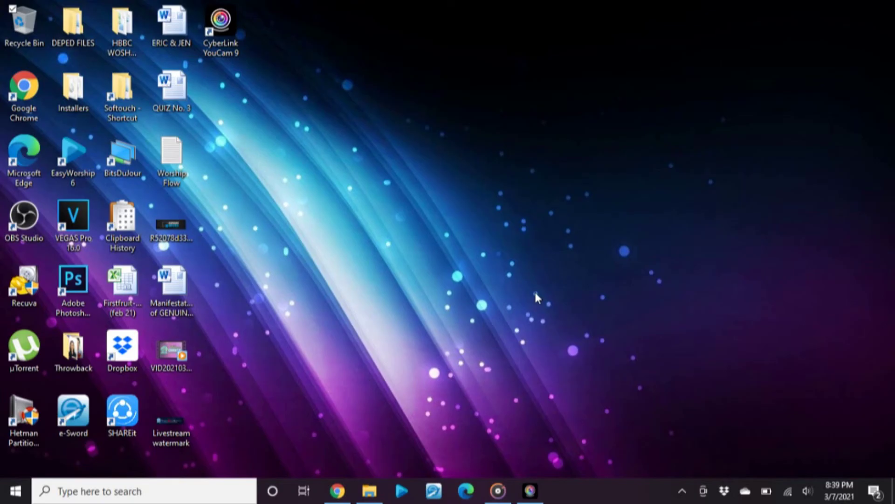
- Reach Control Panel's Uninstall a program list via Windows search
{"action": "left_click", "coordinate": [172, 488]}
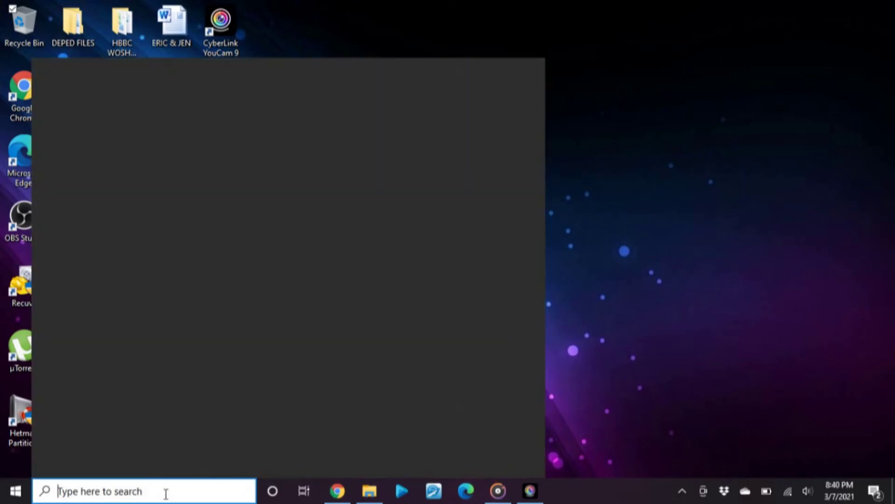
{"action": "type", "text": "control"}
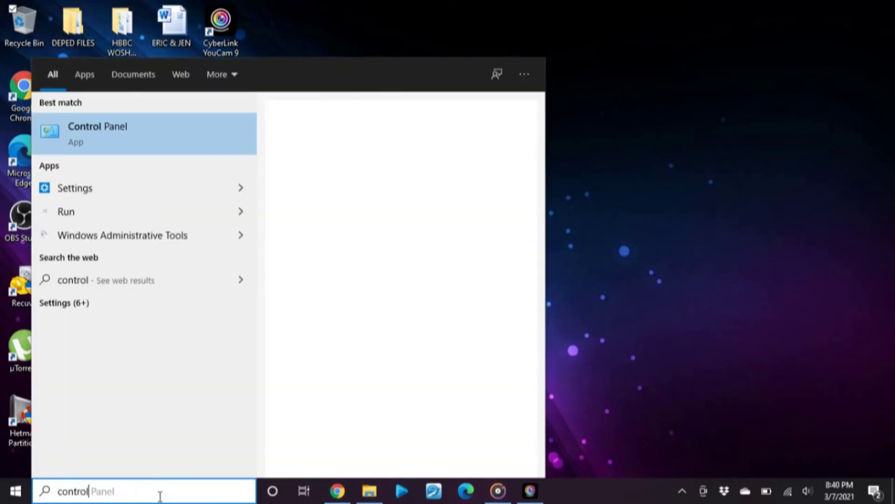
{"action": "left_click", "coordinate": [127, 143]}
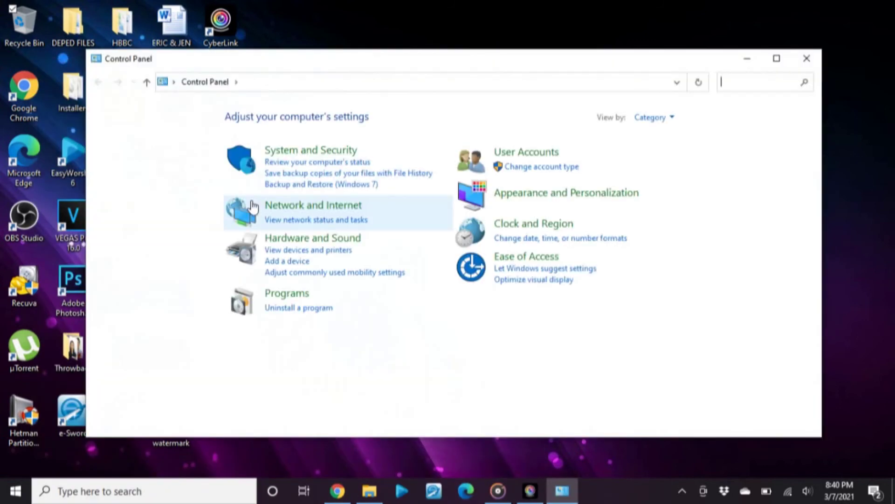
{"action": "left_click", "coordinate": [288, 309]}
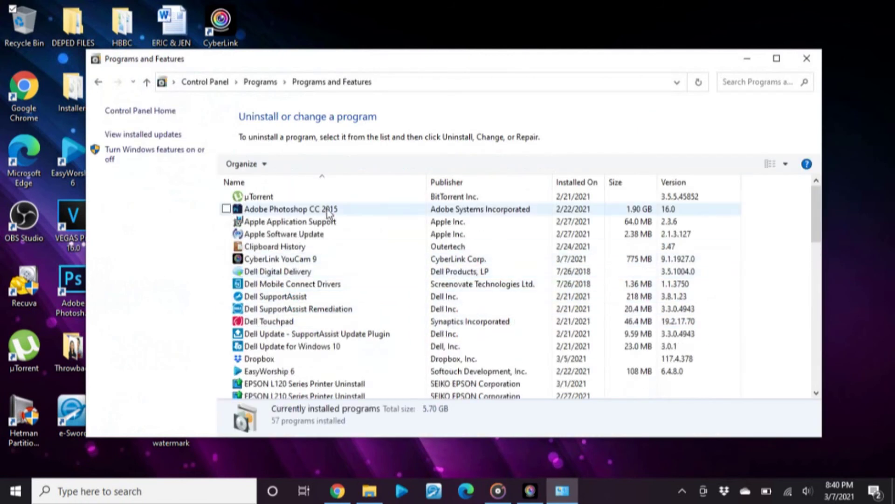
- Scroll past Apple Software Update and select Dropbox for uninstalling
{"action": "left_click", "coordinate": [299, 240]}
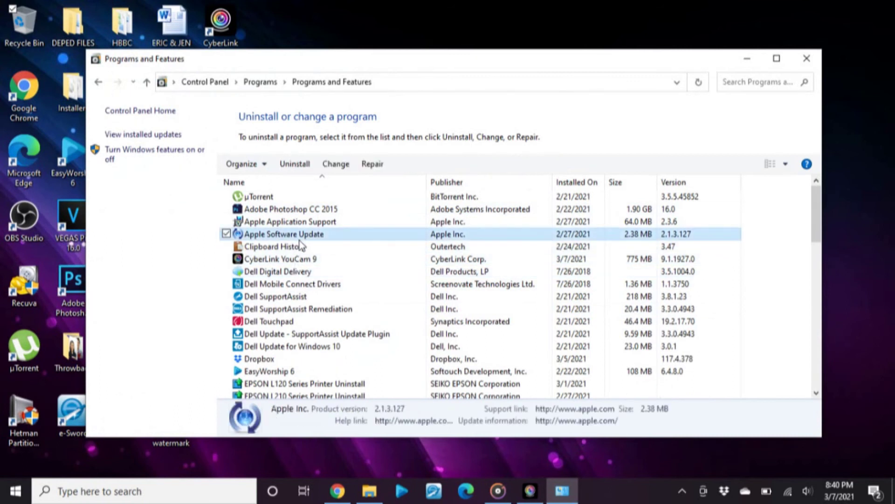
{"action": "scroll", "coordinate": [299, 245], "scroll_direction": "down", "scroll_amount": 2}
{"action": "scroll", "coordinate": [299, 245], "scroll_direction": "down", "scroll_amount": 2}
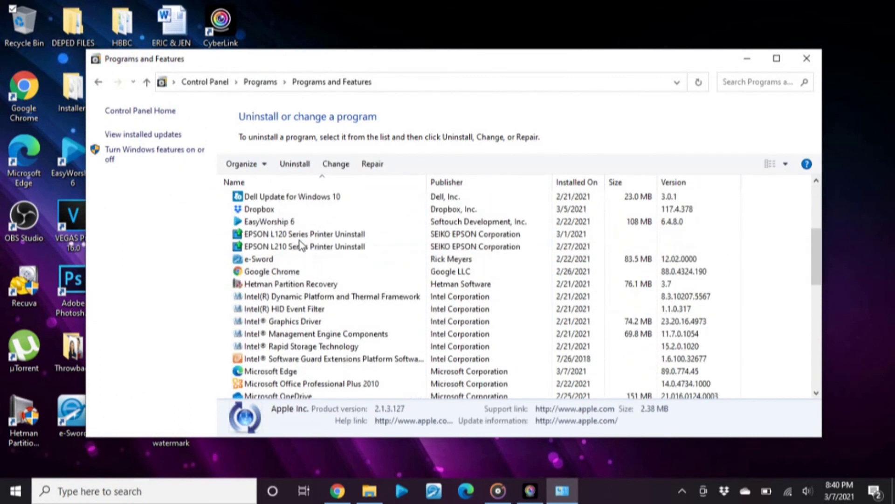
{"action": "left_click", "coordinate": [299, 209]}
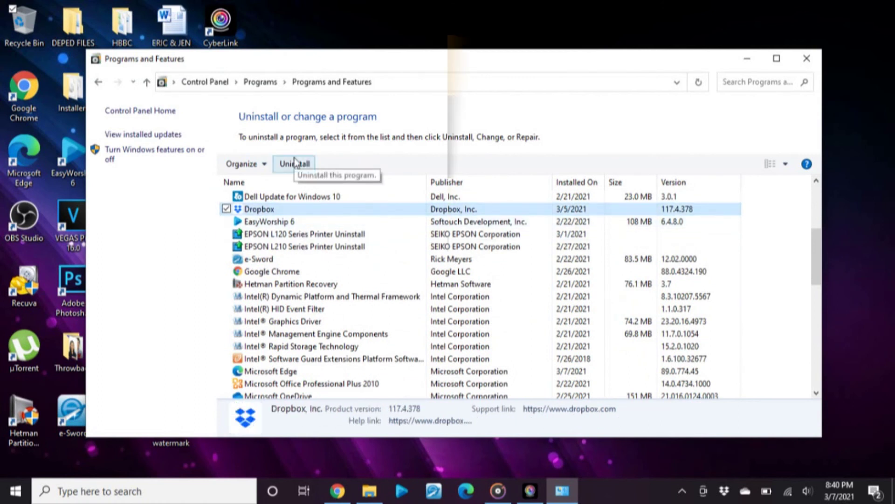